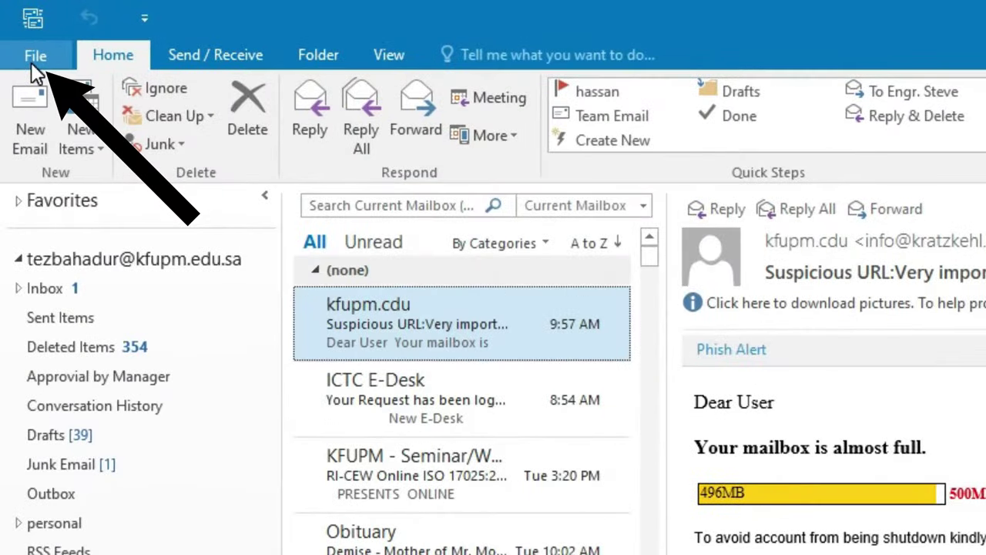
- Permanently empty the Deleted Items folder from the File page's Cleanup Tools, confirming with Yes
click(31, 65)
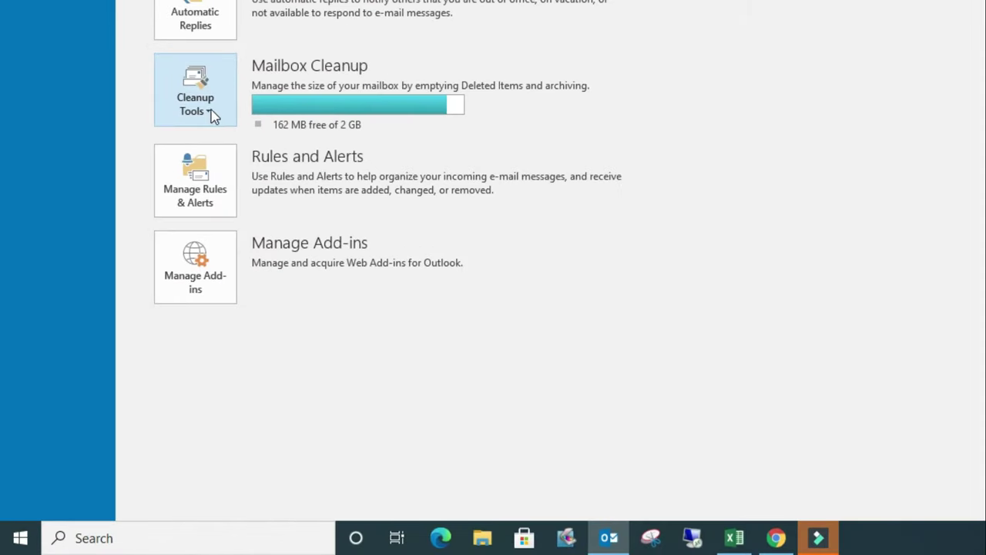
click(213, 111)
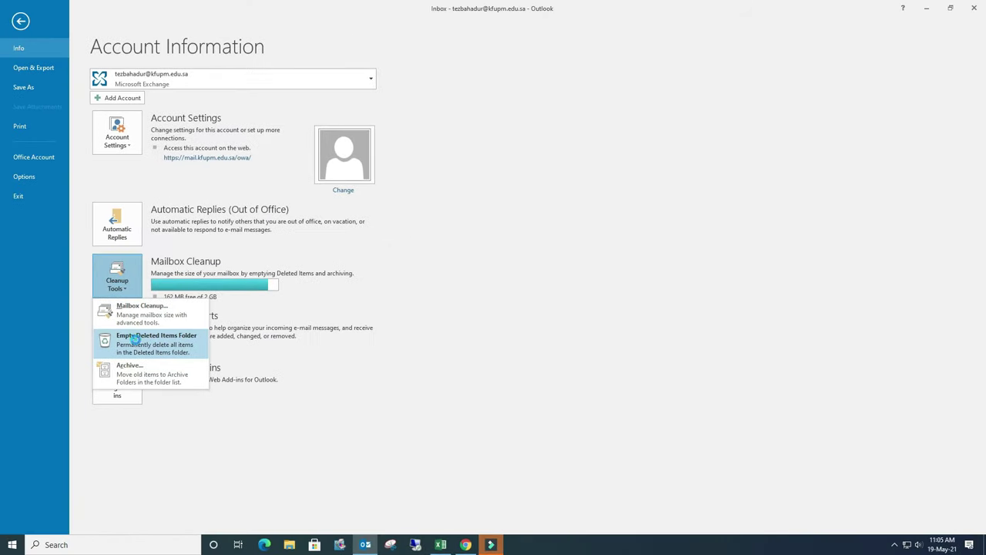
click(135, 339)
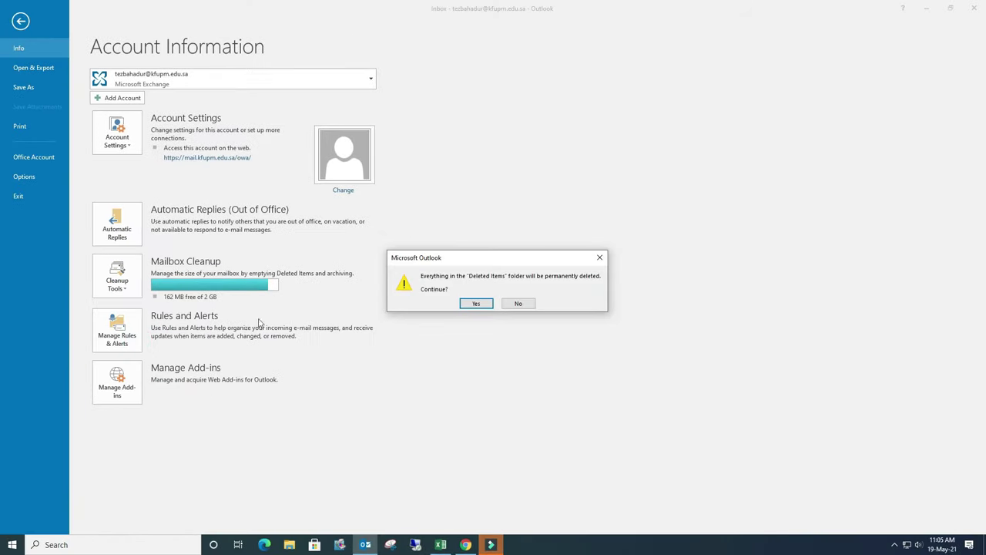
click(475, 305)
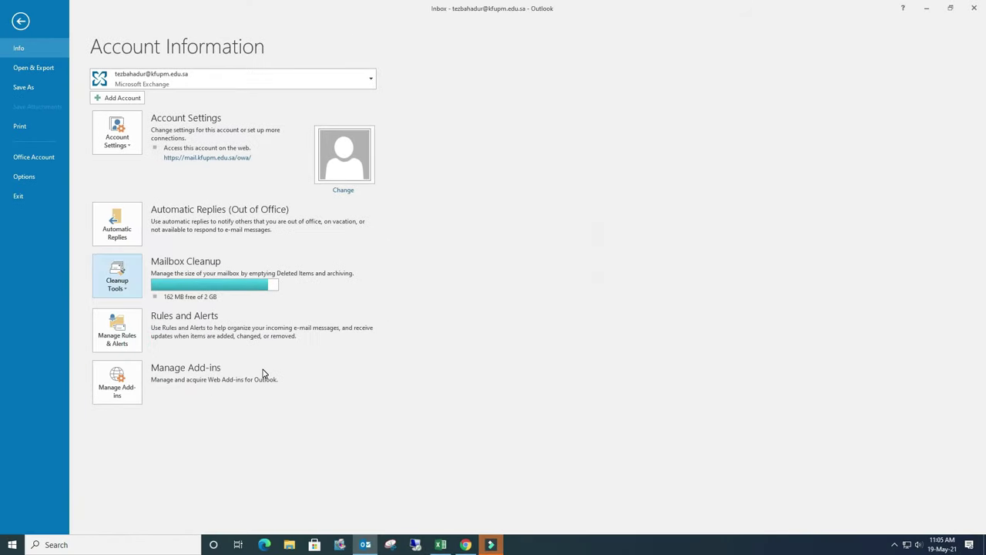
- Open the Archive settings and choose the Inbox as the folder to archive
click(128, 289)
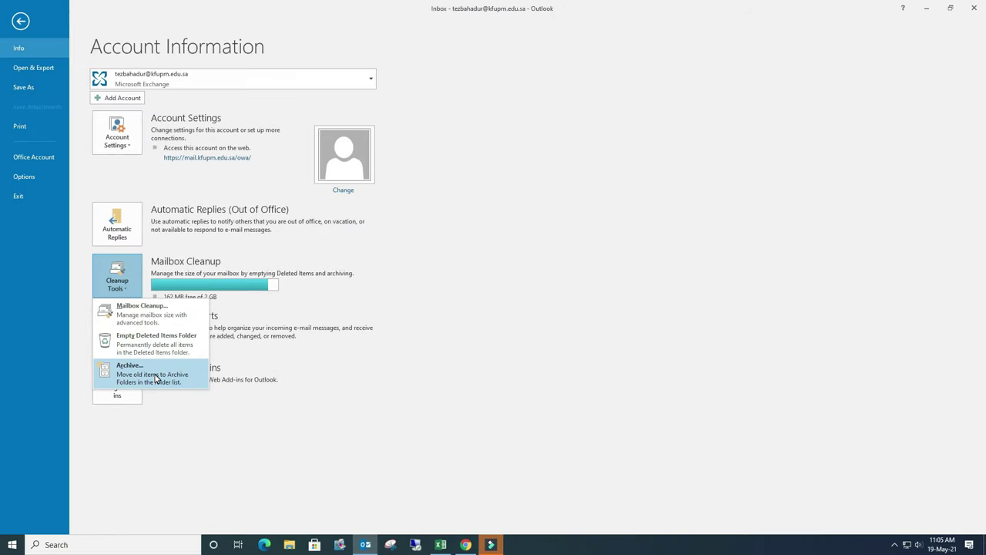
click(156, 377)
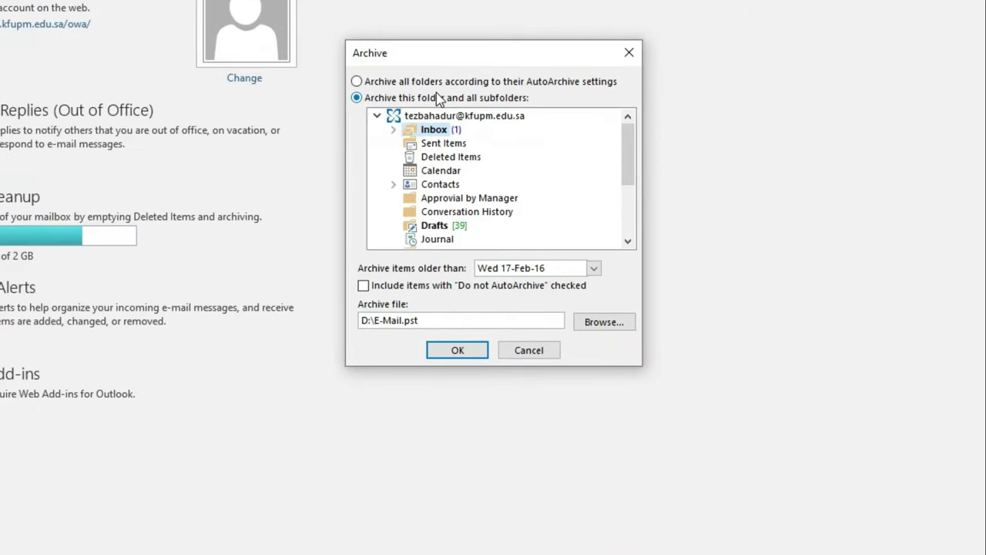
click(387, 97)
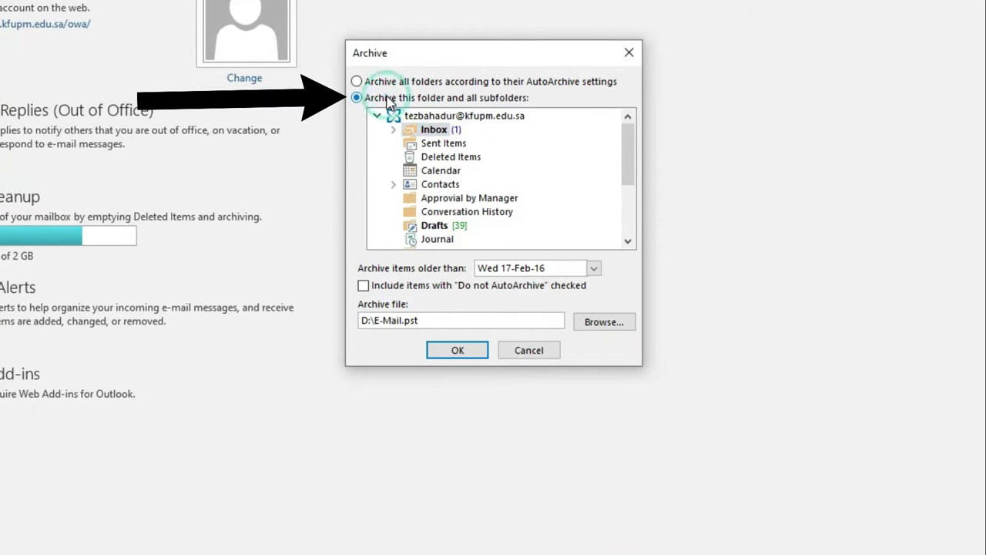
click(440, 128)
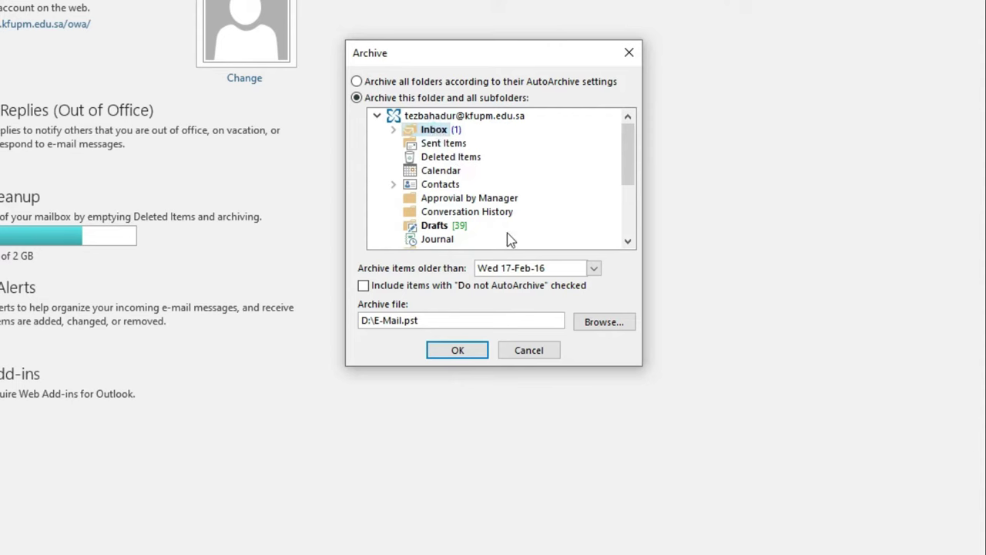
- Set the archive cut-off date to 17-Feb-16 and include items marked Do not AutoArchive
click(547, 268)
click(594, 269)
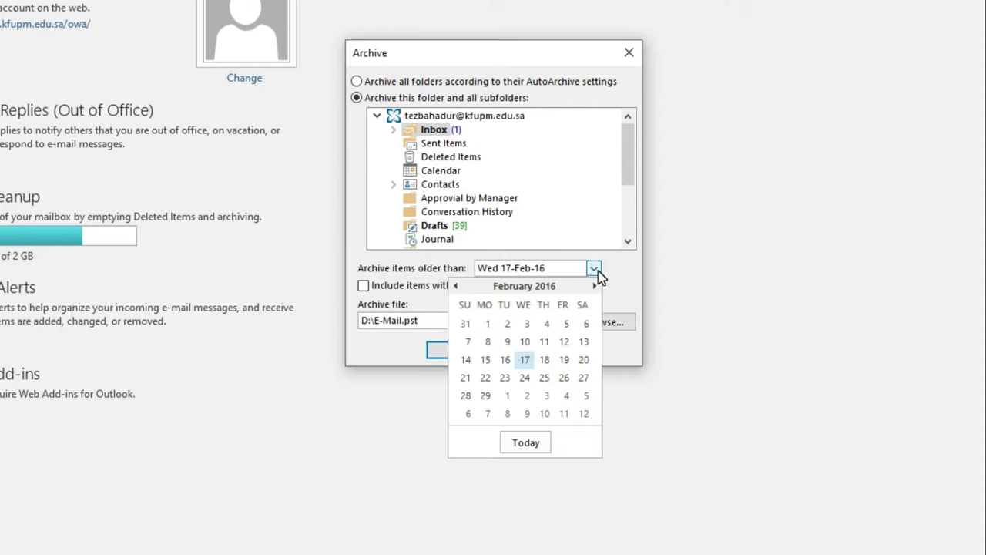
click(525, 359)
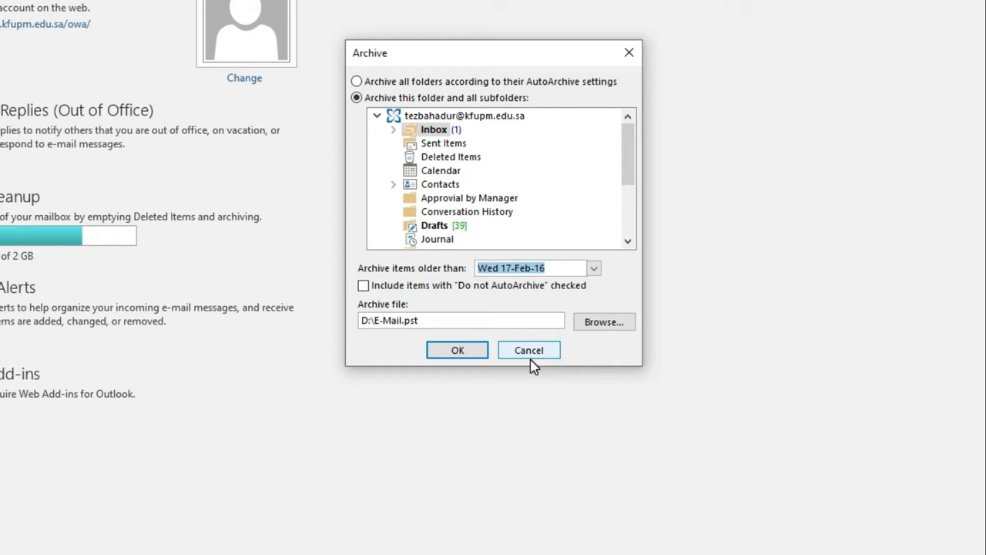
click(364, 286)
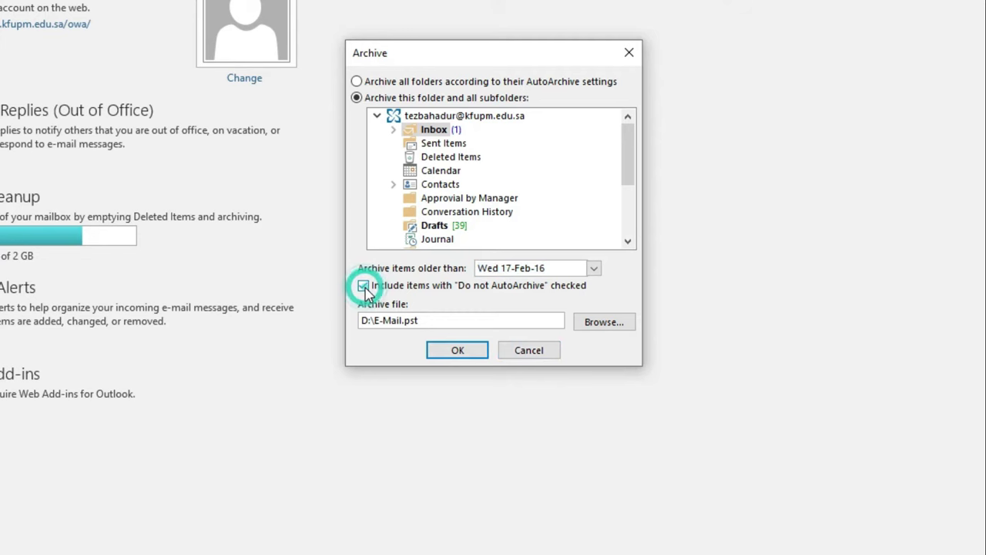
click(458, 322)
- Choose the existing E-Mail data file on SCR (D:) as the archive file D:\E-Mail.pst
click(604, 323)
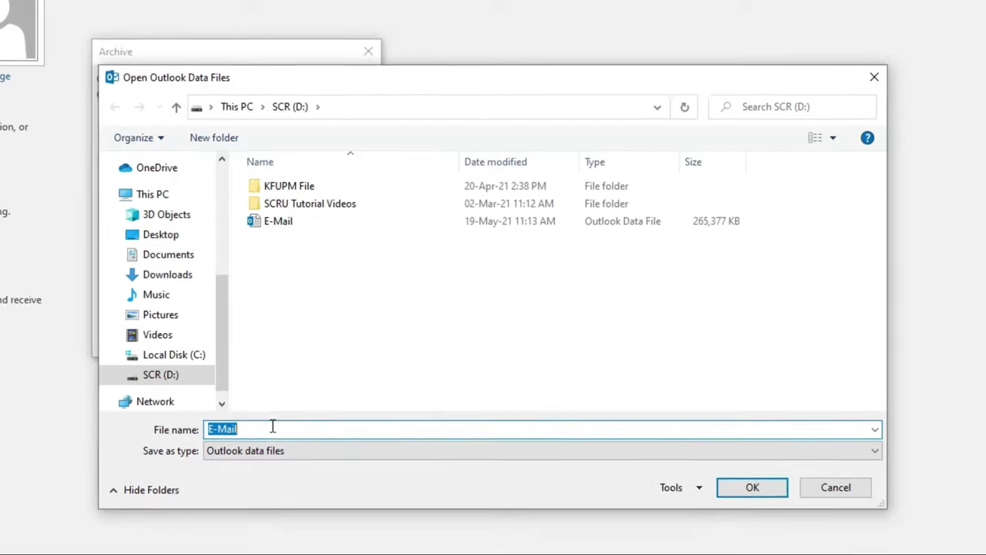
click(222, 436)
click(230, 233)
click(220, 436)
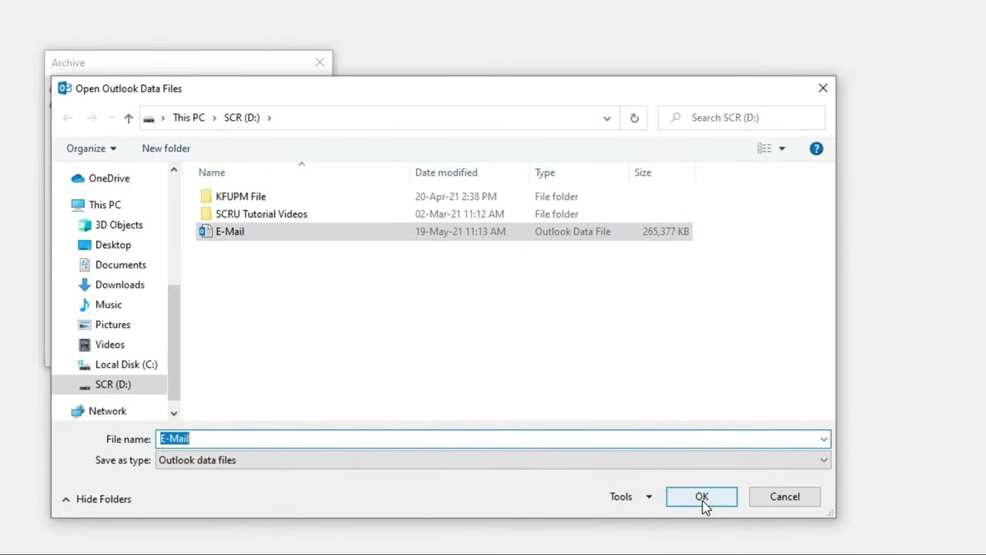
click(117, 385)
click(230, 232)
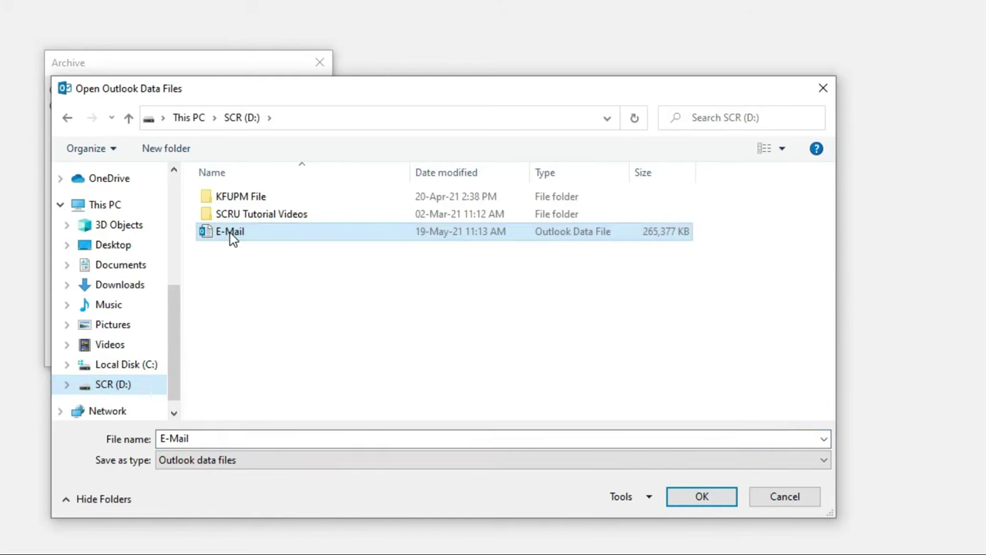
click(215, 434)
click(703, 497)
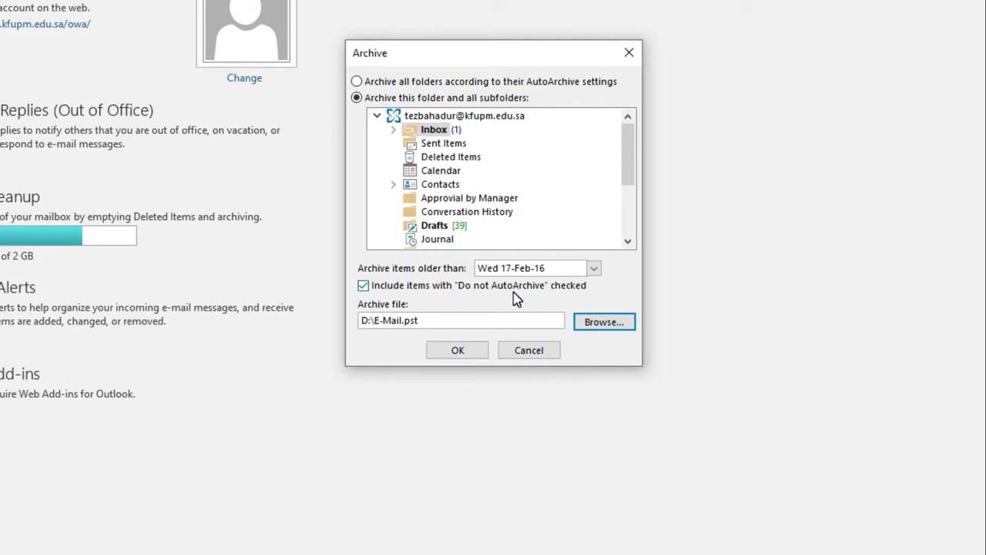
- Run the archive to D:\E-Mail.pst and return to the Inbox
click(469, 356)
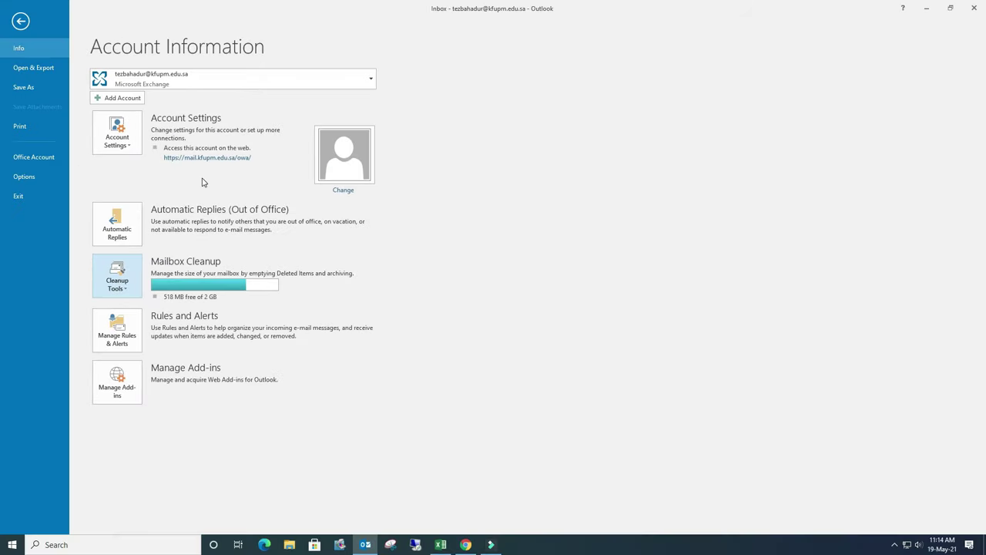
click(21, 21)
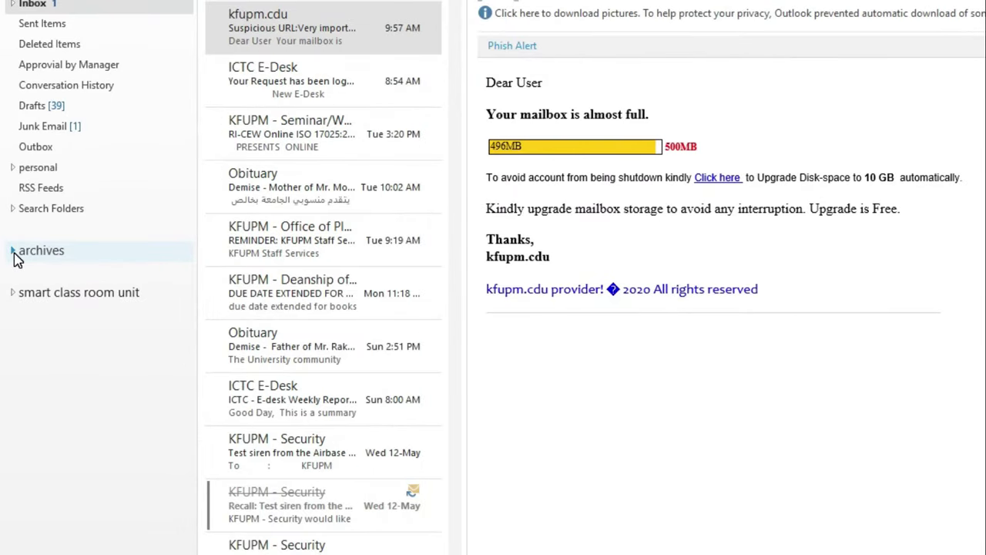
- Expand archives and scroll through the 768 older messages in its Inbox
click(22, 257)
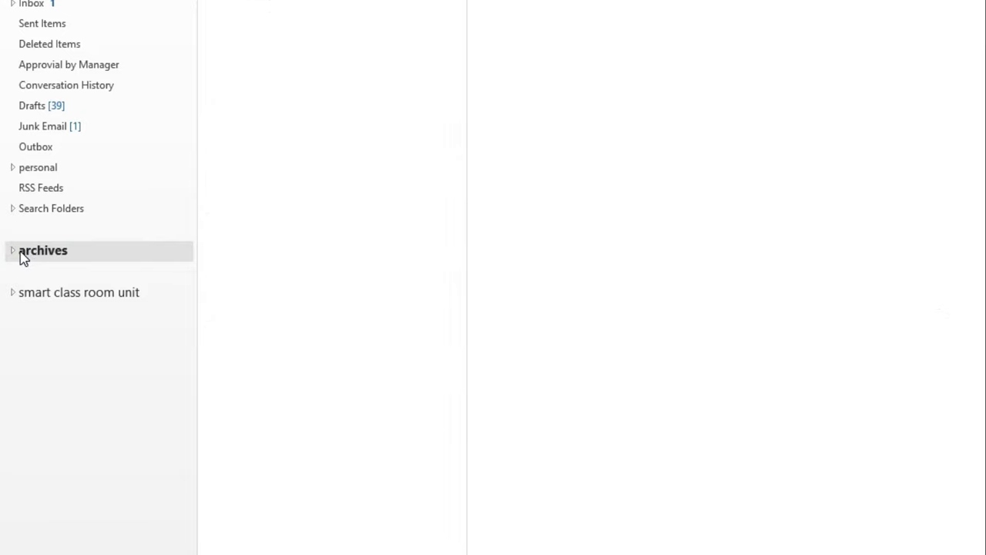
click(14, 252)
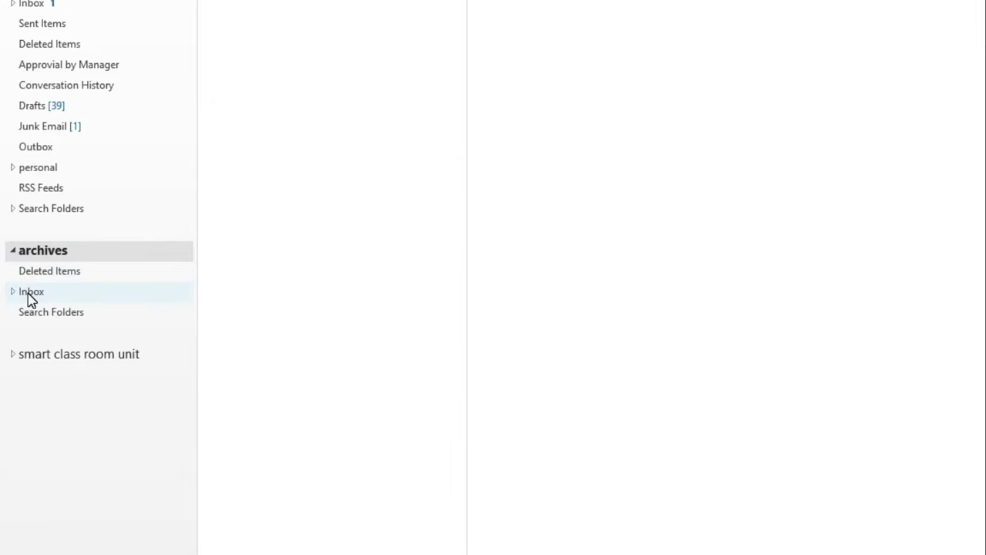
click(31, 299)
scroll(210, 261, down, 3)
scroll(211, 262, down, 3)
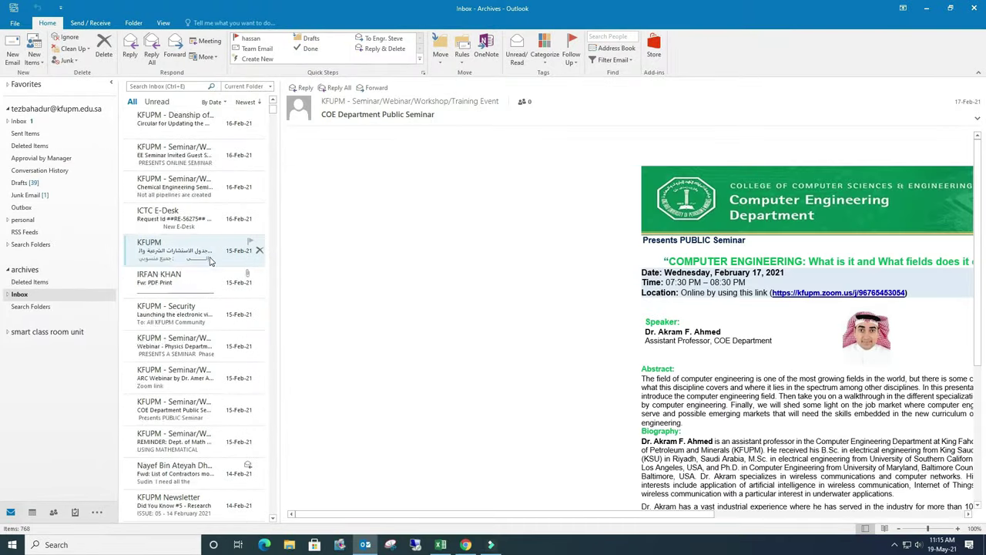
scroll(211, 262, up, 2)
scroll(211, 261, up, 2)
scroll(210, 262, up, 3)
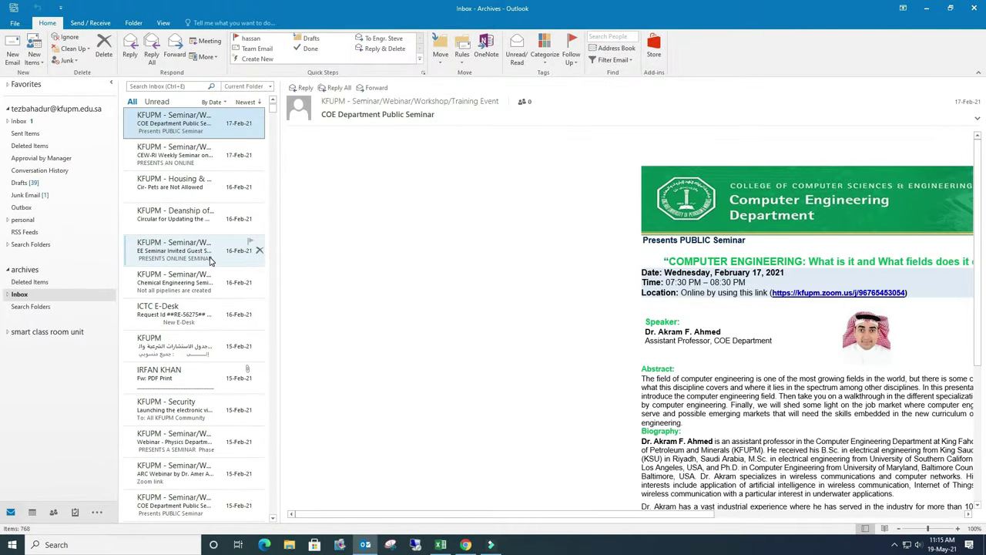
scroll(210, 261, up, 2)
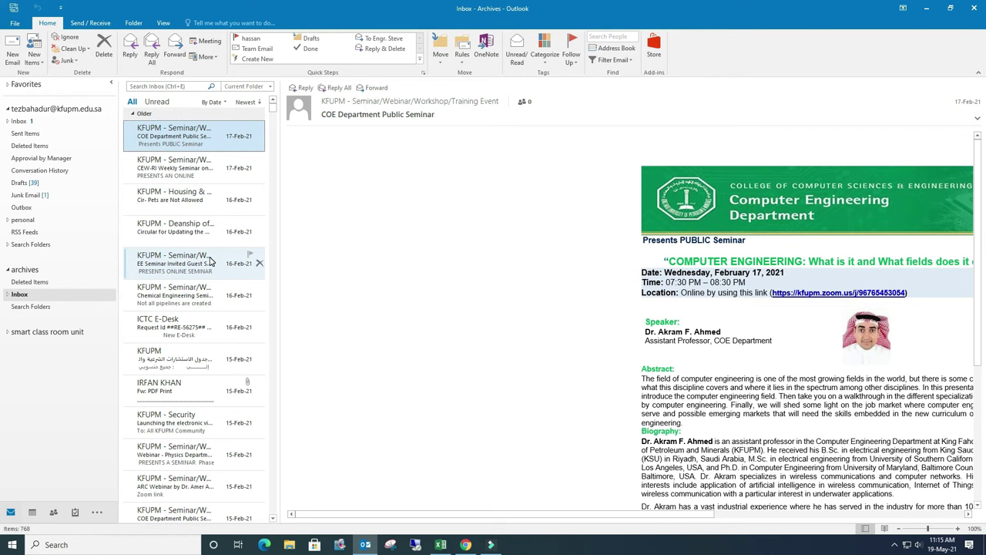
scroll(210, 261, down, 3)
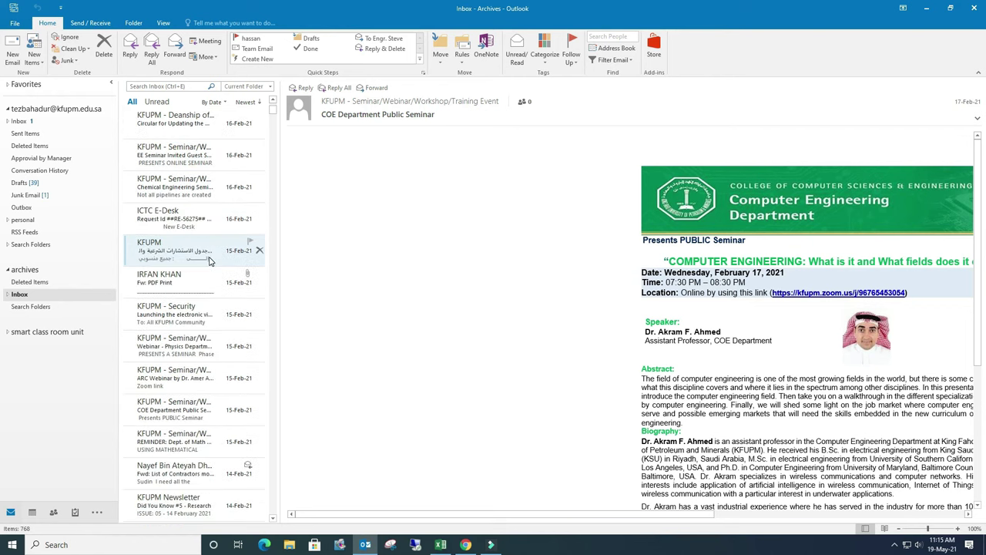
scroll(211, 262, down, 2)
scroll(211, 261, down, 3)
scroll(210, 261, down, 3)
scroll(210, 261, down, 3)
scroll(211, 261, down, 2)
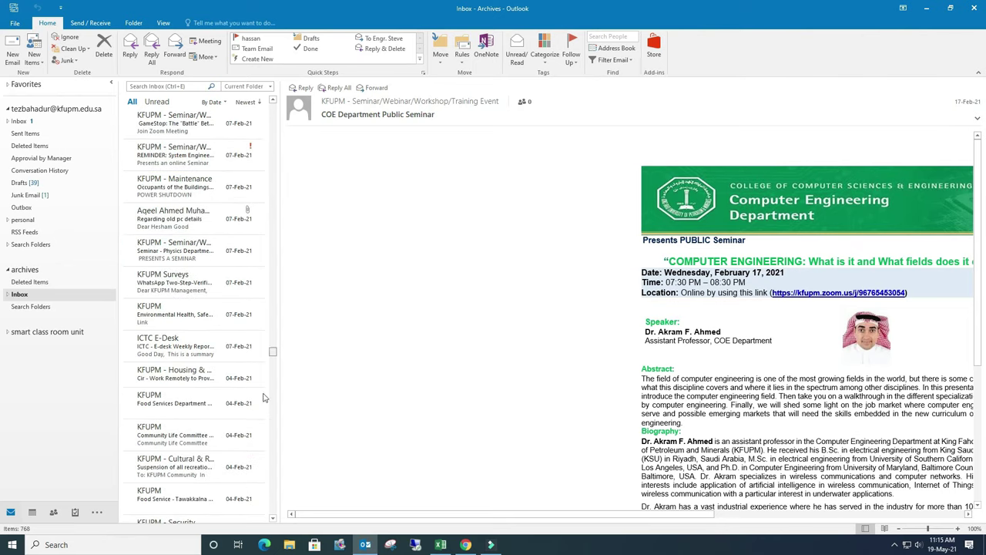
drag(273, 131, 273, 493)
- Open an archived ICTC weekly report message, then go back to the main Inbox of 3,445 items
click(220, 312)
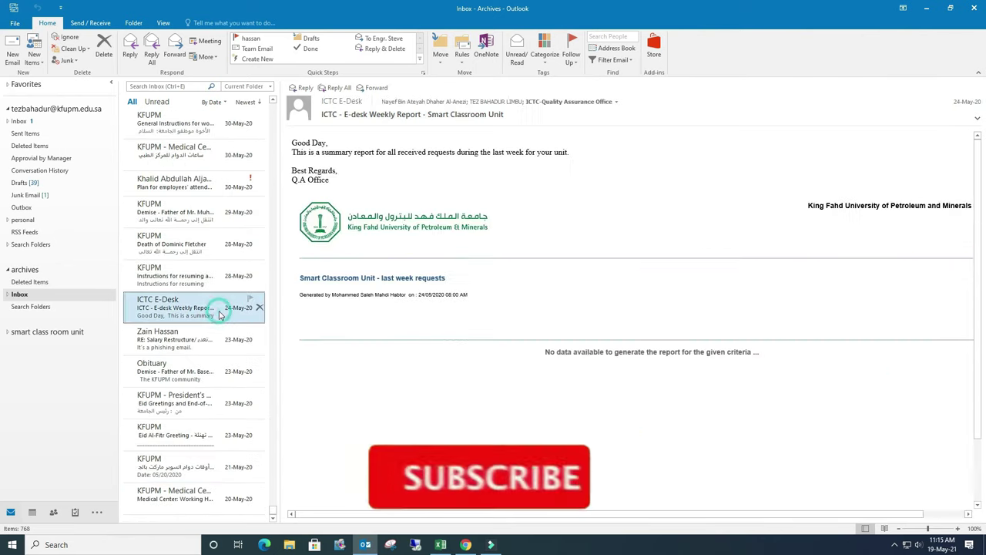
scroll(219, 314, up, 3)
scroll(218, 315, up, 3)
scroll(218, 312, up, 3)
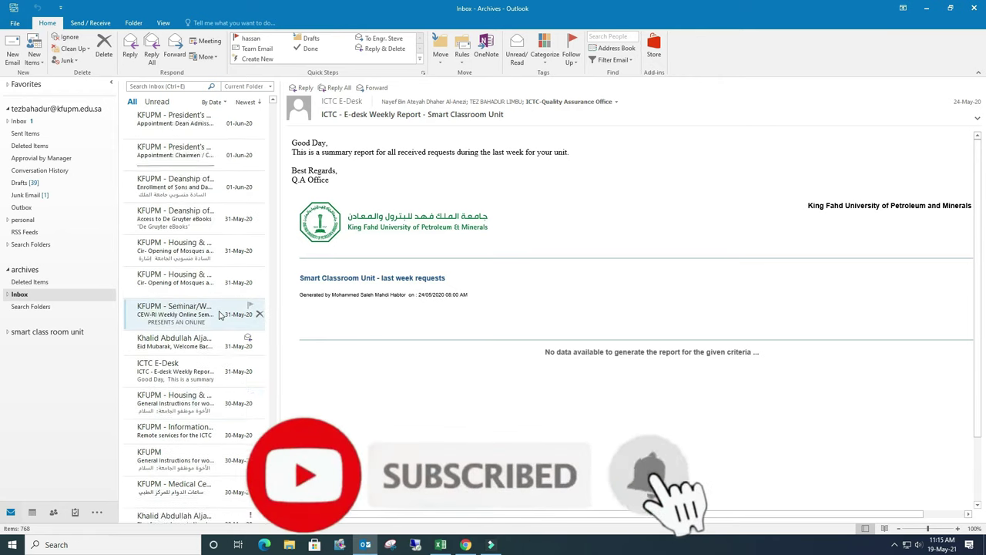
scroll(216, 293, up, 3)
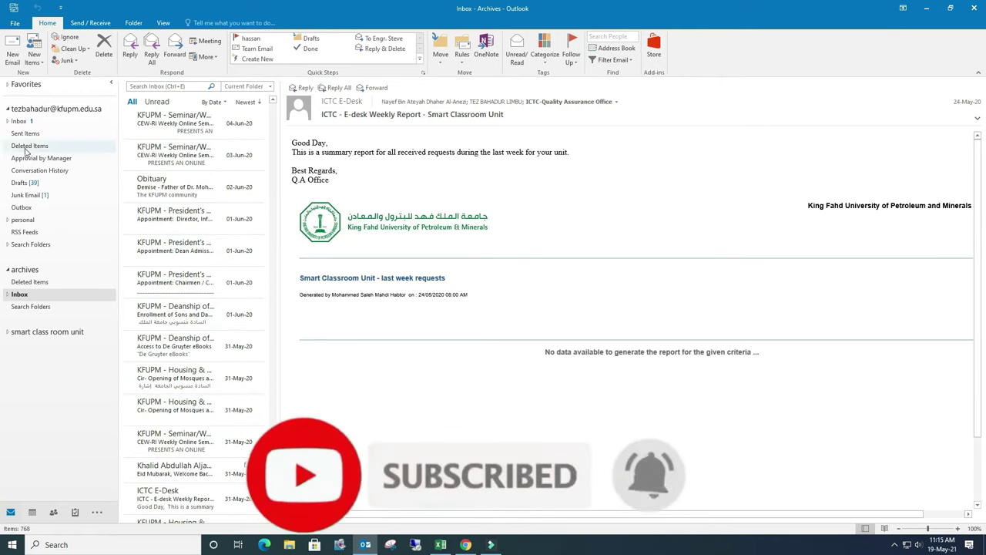
click(20, 121)
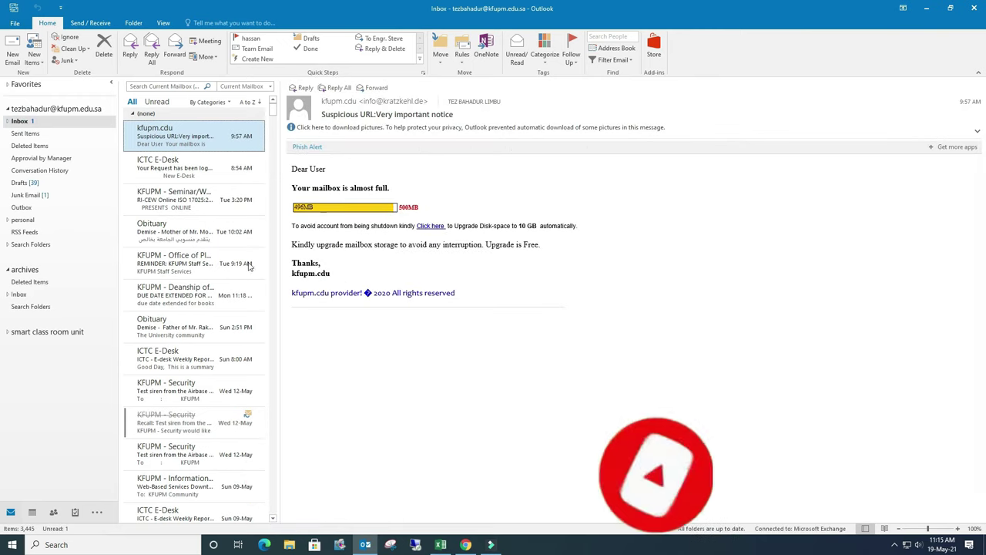